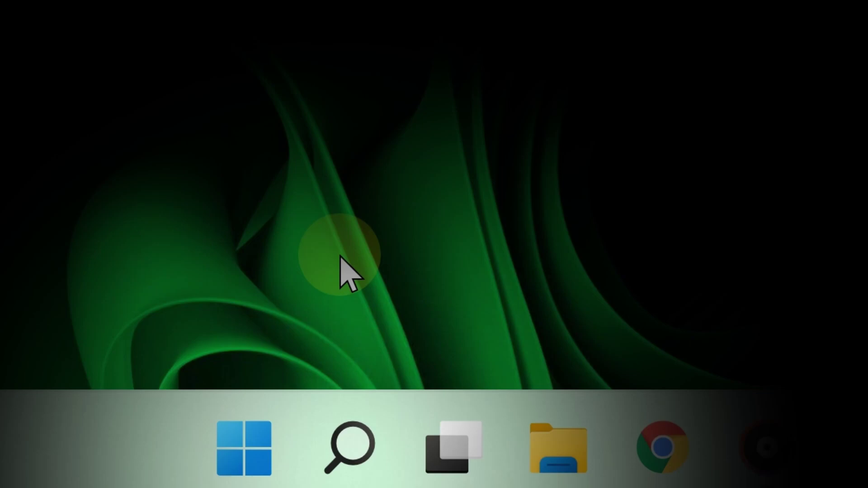
# - Remove the 125 GB of checked temporary files from Storage settings
pyautogui.write('storage')
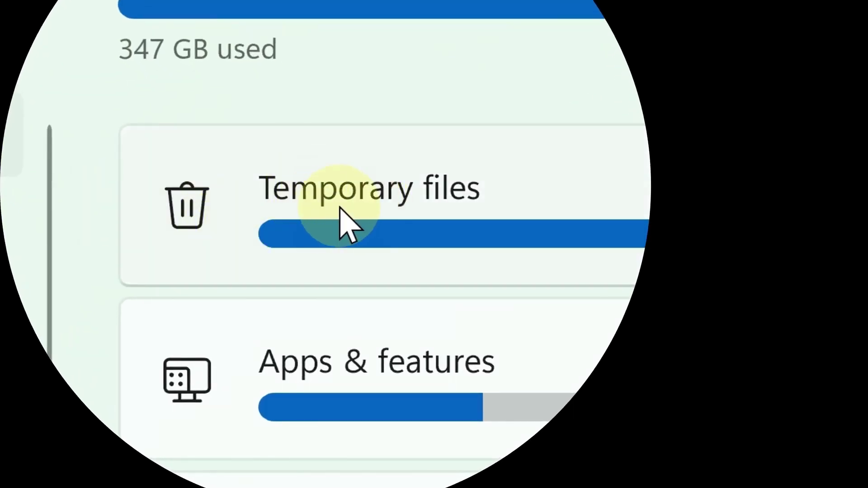
pyautogui.click(330, 194)
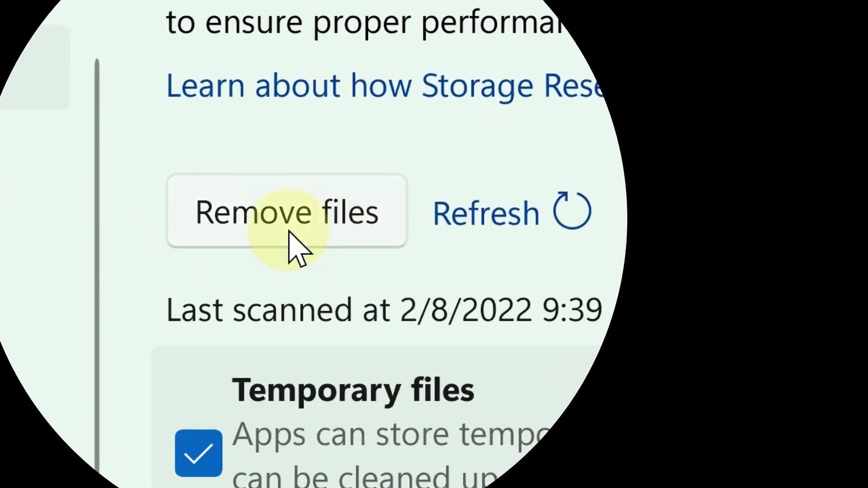
pyautogui.click(297, 223)
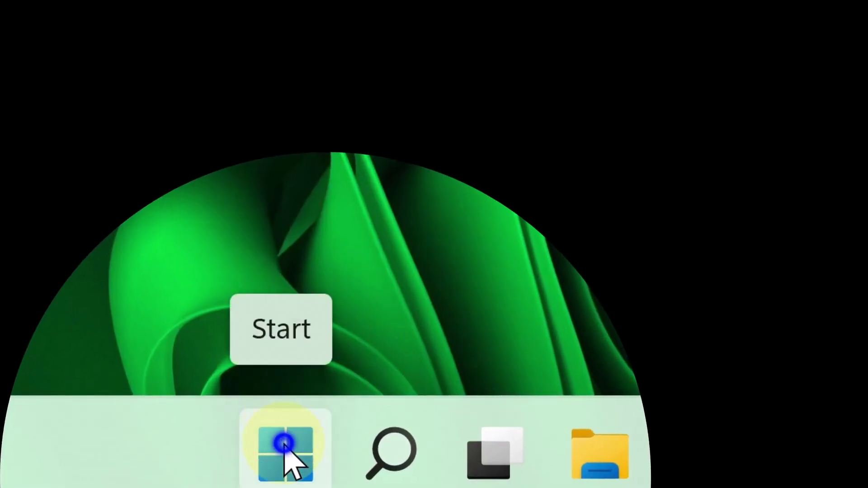
# - Launch Registry Editor by running regedit from the Run dialog
pyautogui.rightClick(284, 445)
pyautogui.click(232, 217)
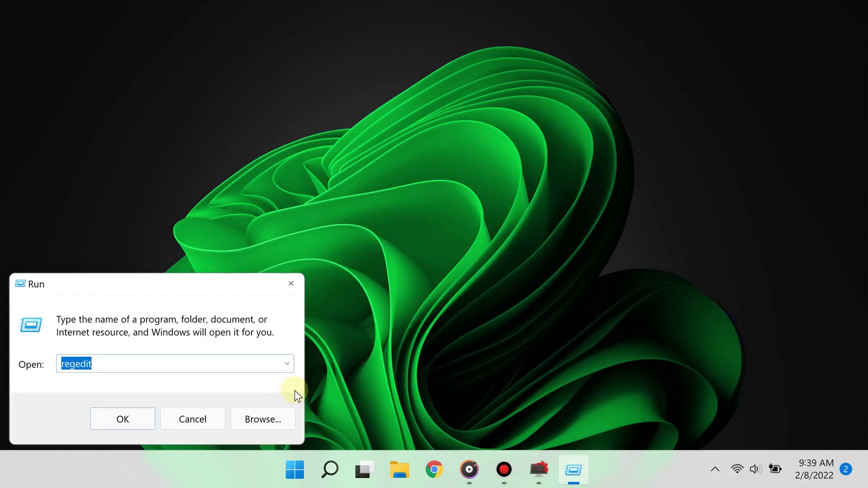
pyautogui.write('regedit')
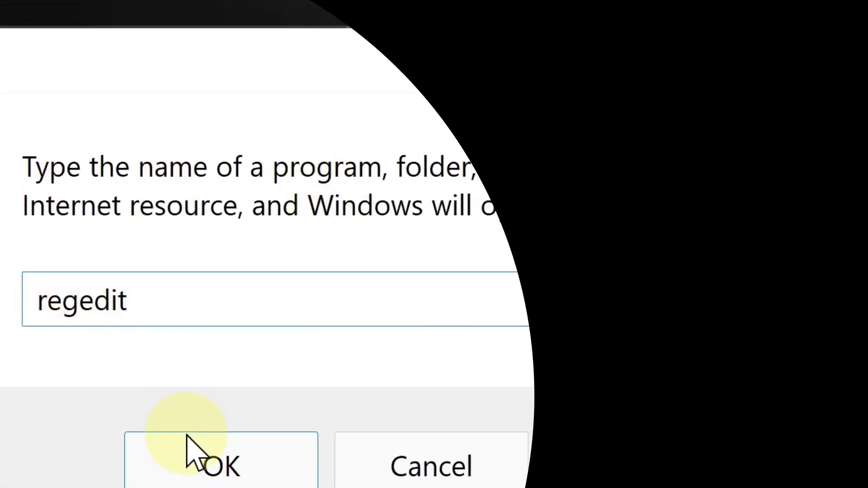
pyautogui.click(219, 470)
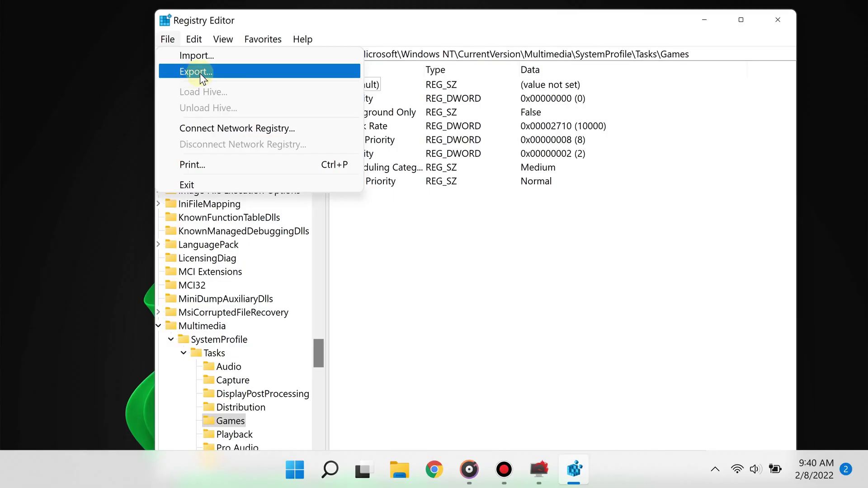
# - Export the registry with the export range set to All
pyautogui.click(203, 237)
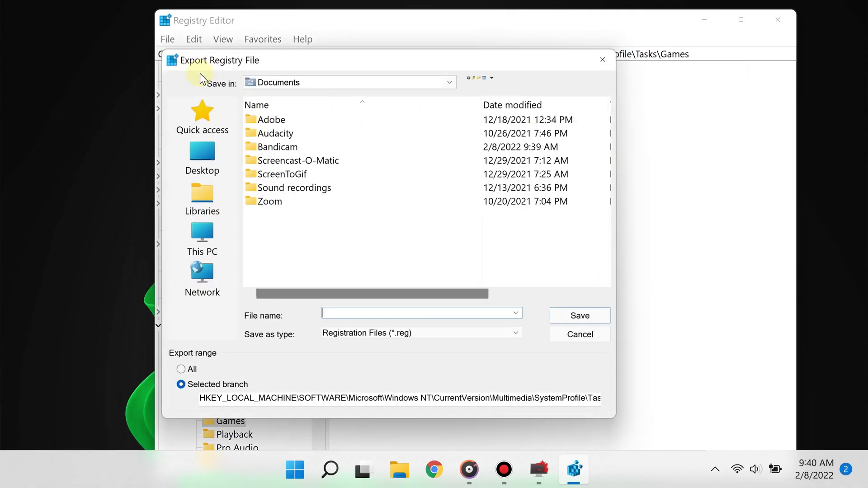
pyautogui.click(180, 373)
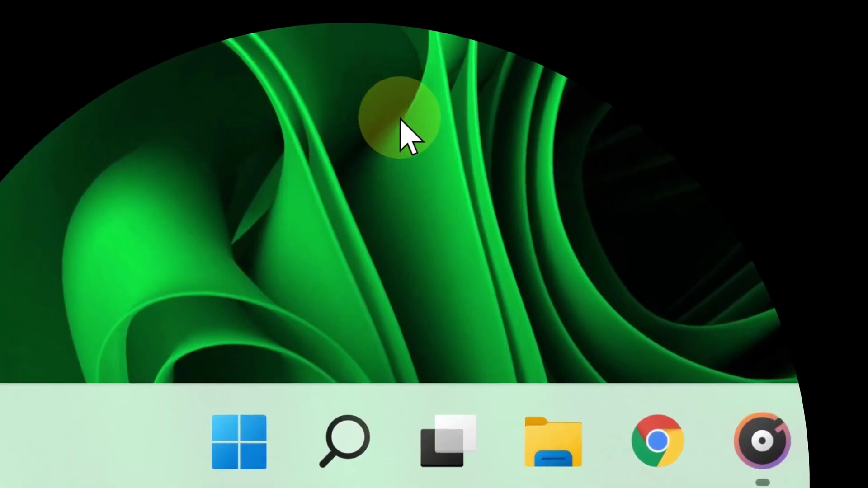
pyautogui.click(341, 432)
pyautogui.write('batt')
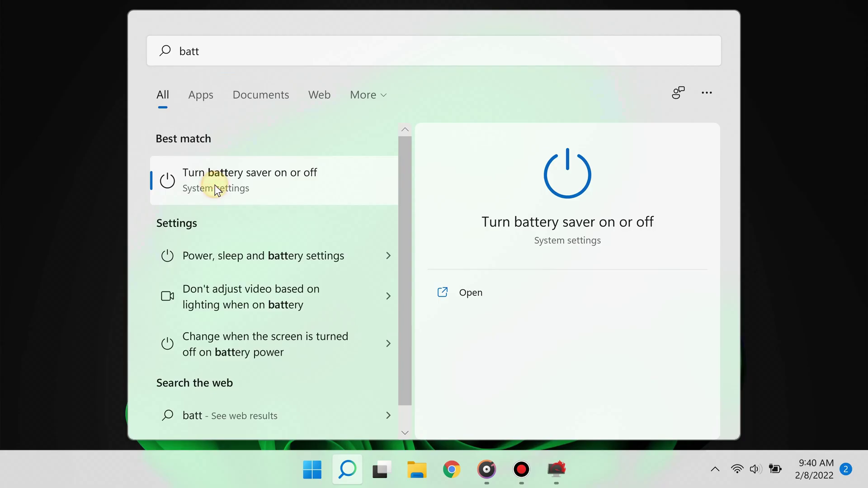
pyautogui.click(251, 445)
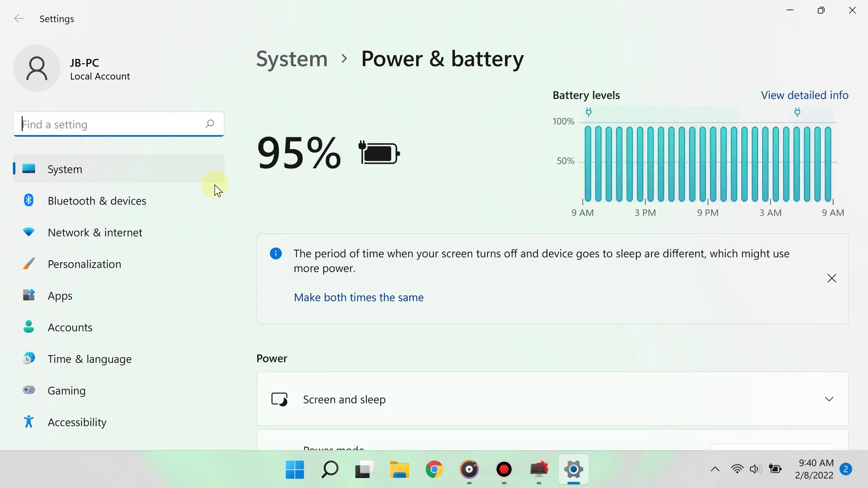
pyautogui.scroll(-5, 483, 286)
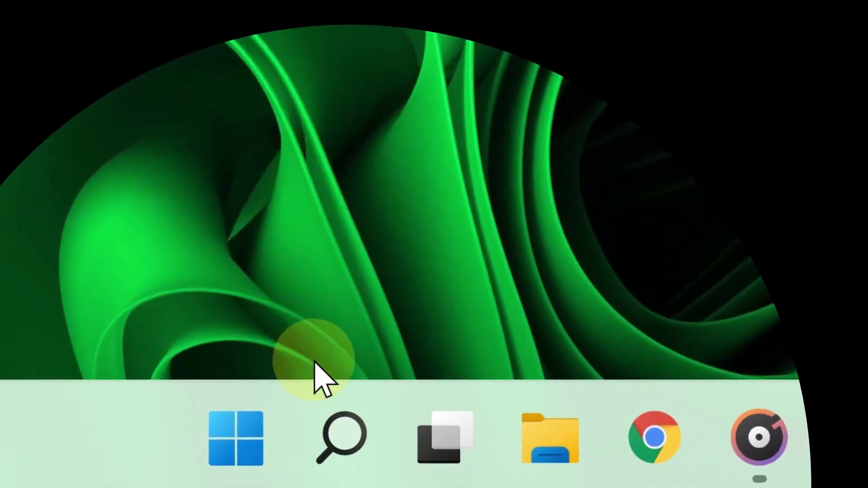
pyautogui.click(342, 436)
pyautogui.write('start')
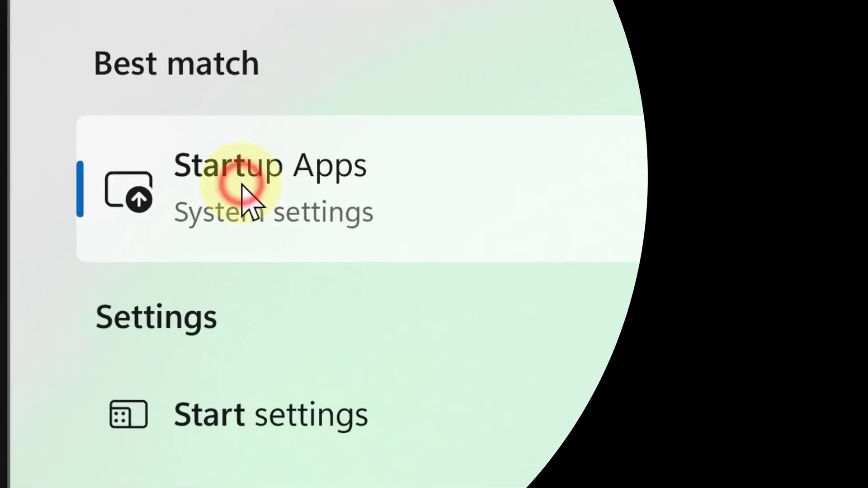
pyautogui.click(207, 185)
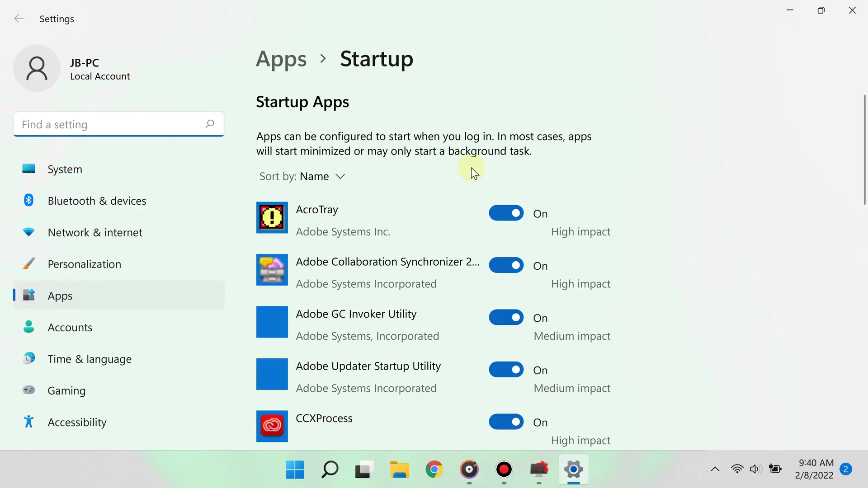
pyautogui.scroll(-5, 479, 164)
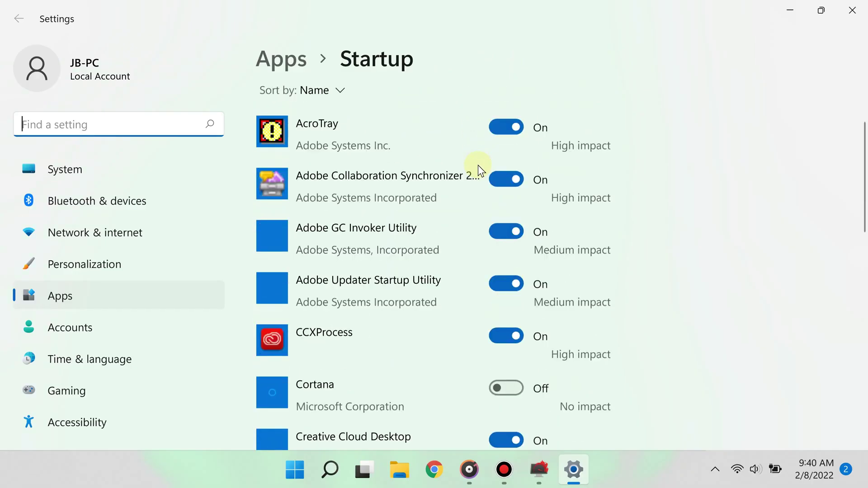
pyautogui.scroll(-1, 478, 165)
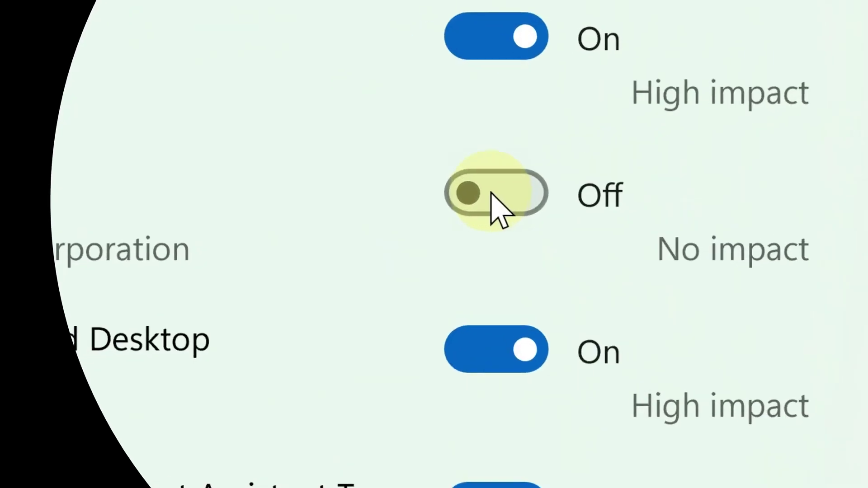
pyautogui.click(505, 198)
pyautogui.click(493, 194)
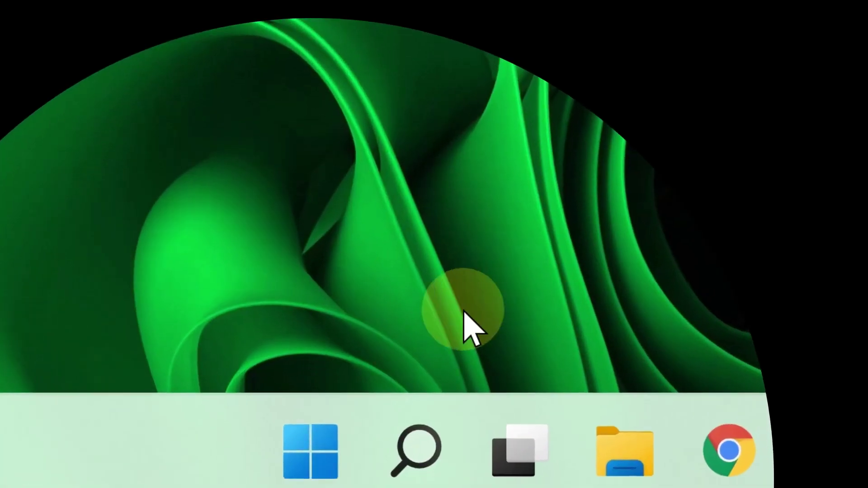
pyautogui.rightClick(333, 459)
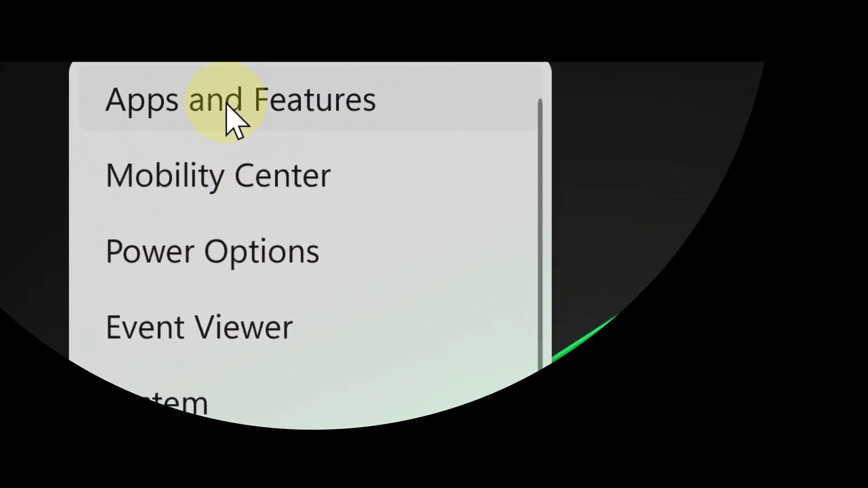
pyautogui.click(227, 107)
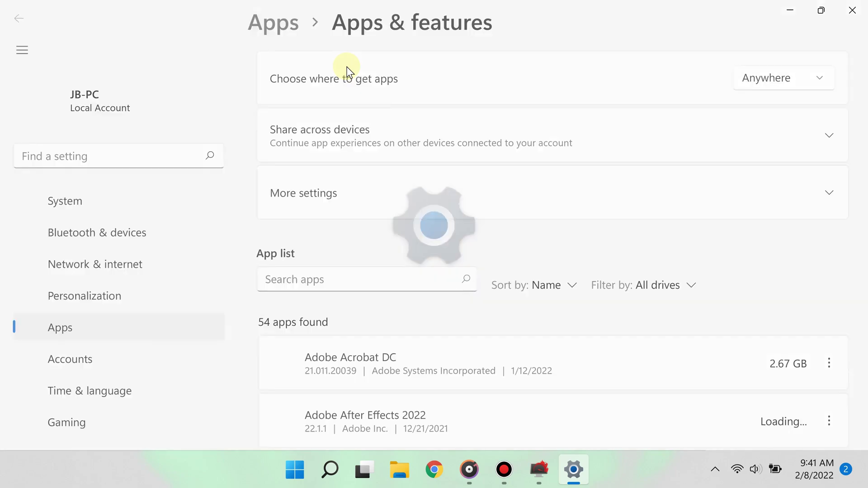
pyautogui.scroll(-8, 514, 203)
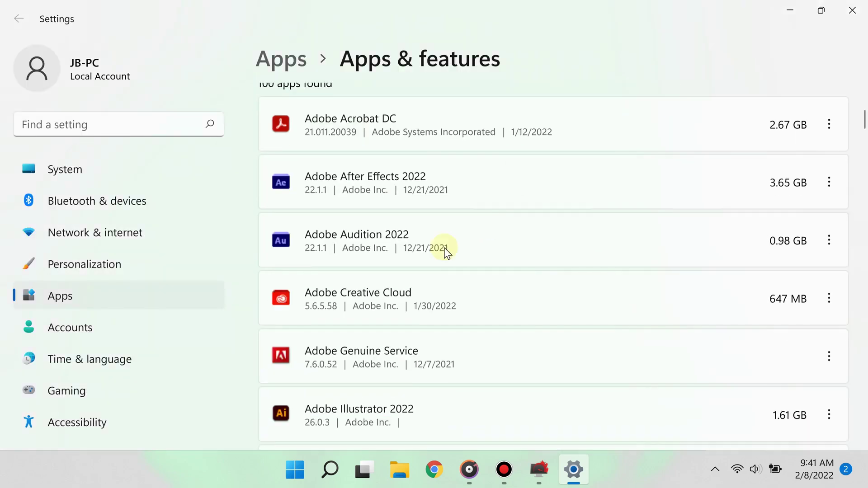
pyautogui.click(404, 304)
pyautogui.click(829, 305)
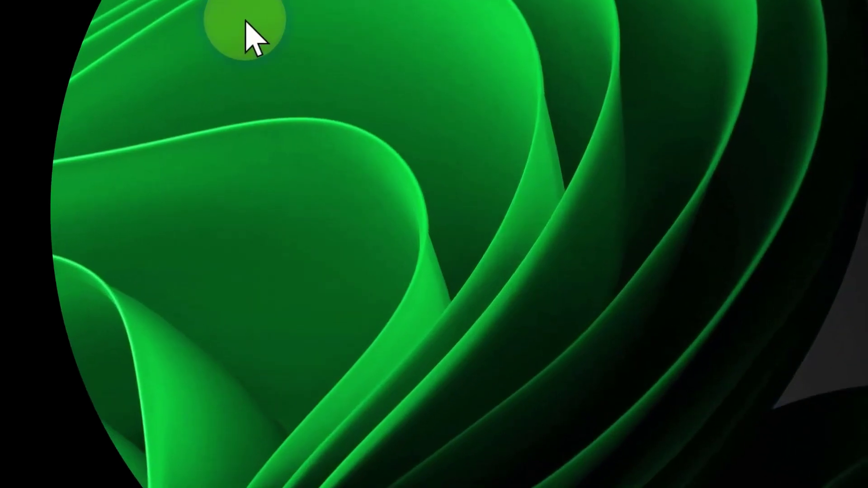
# - Open Display settings from the desktop and keep the scale at 350%
pyautogui.rightClick(422, 146)
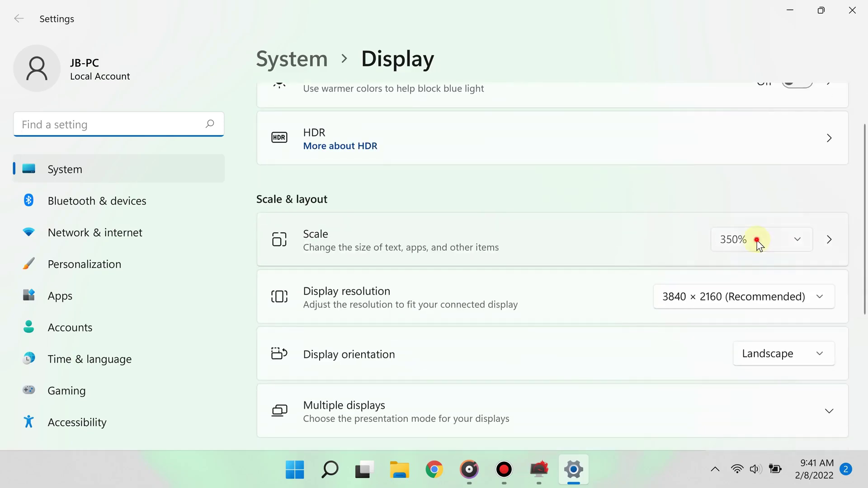
pyautogui.click(757, 241)
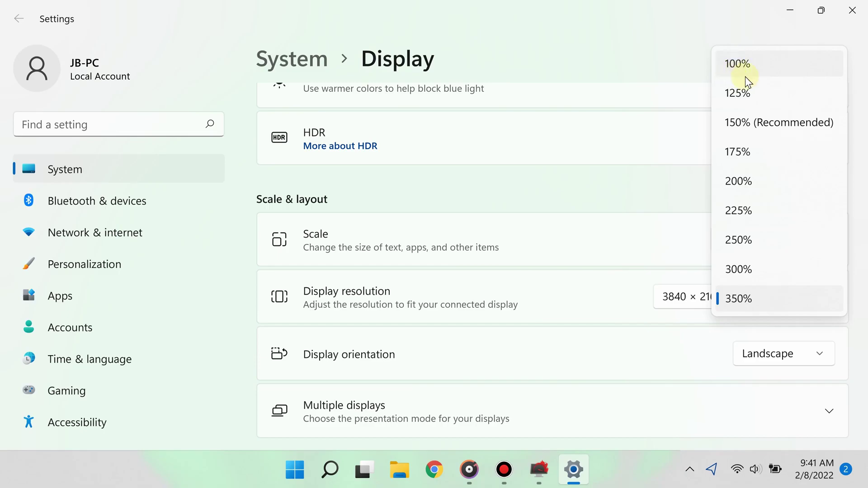
pyautogui.click(597, 213)
pyautogui.scroll(-3, 597, 213)
# - Check the display resolution list, leaving it at 3840 × 2160
pyautogui.click(746, 134)
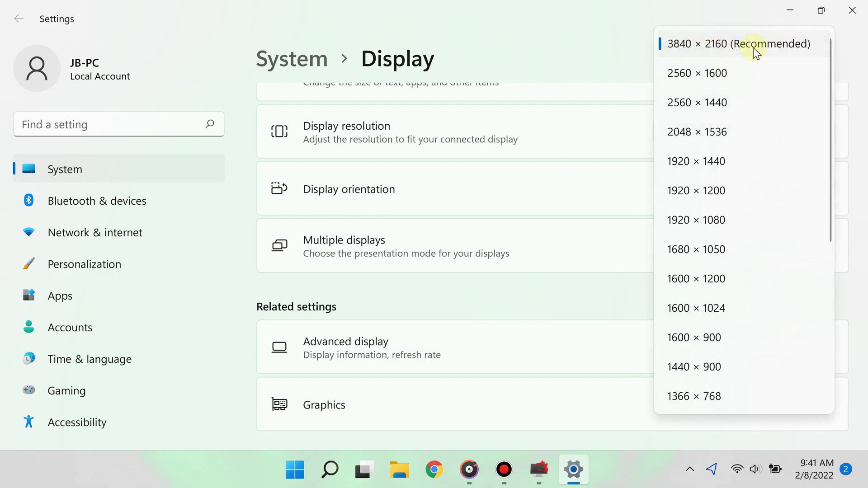
pyautogui.click(547, 161)
pyautogui.scroll(-2, 539, 218)
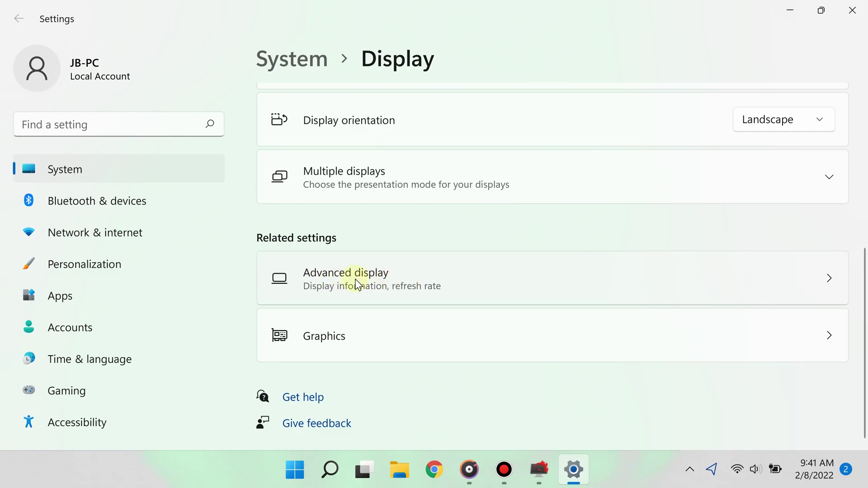
# - View the 60 Hz refresh rate on the Advanced display page
pyautogui.click(375, 283)
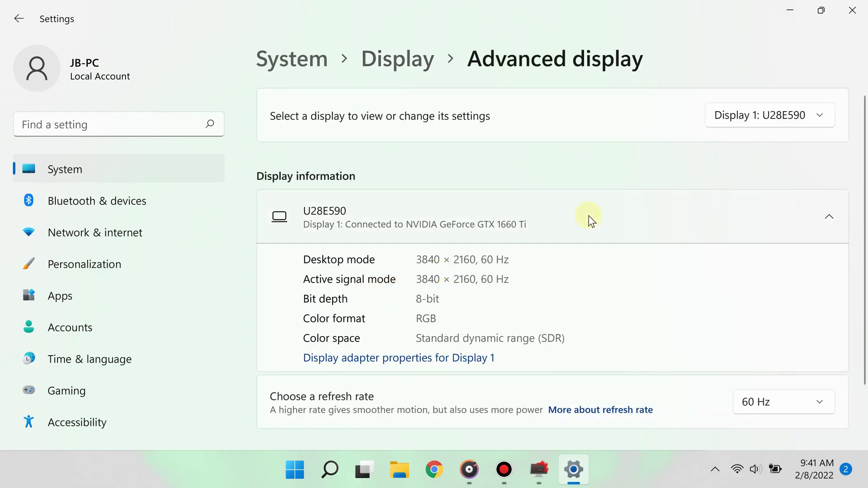
pyautogui.scroll(-2, 589, 220)
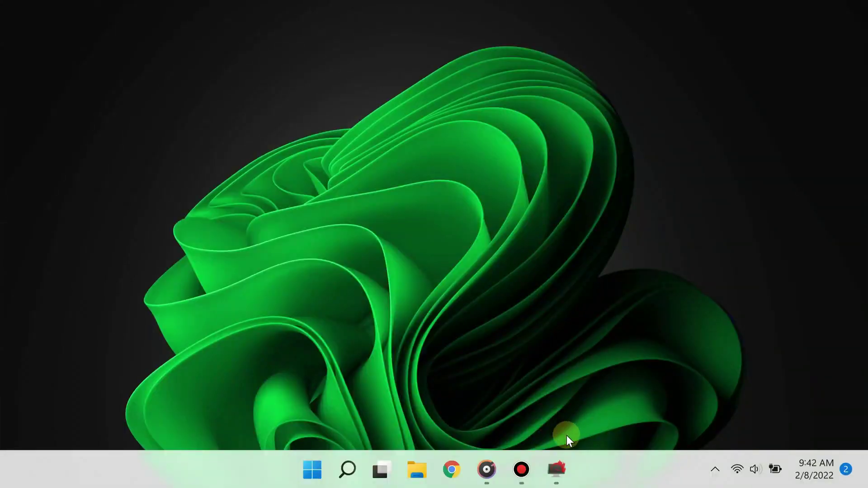
pyautogui.click(560, 482)
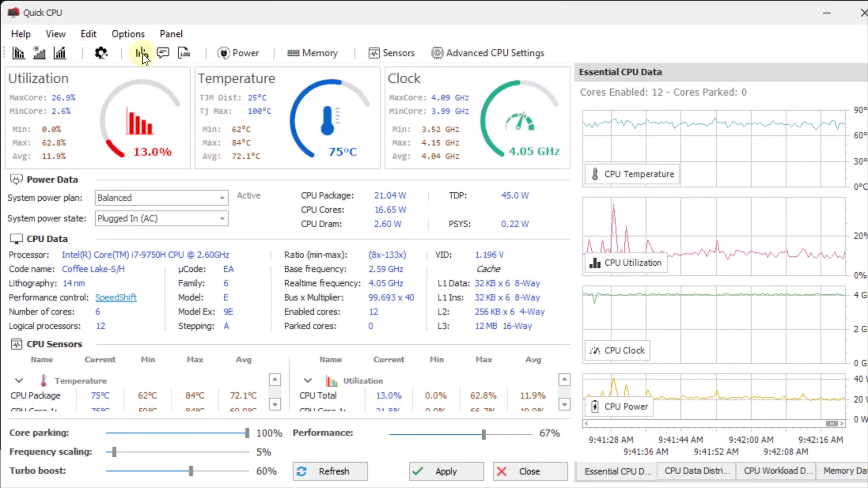
pyautogui.click(128, 33)
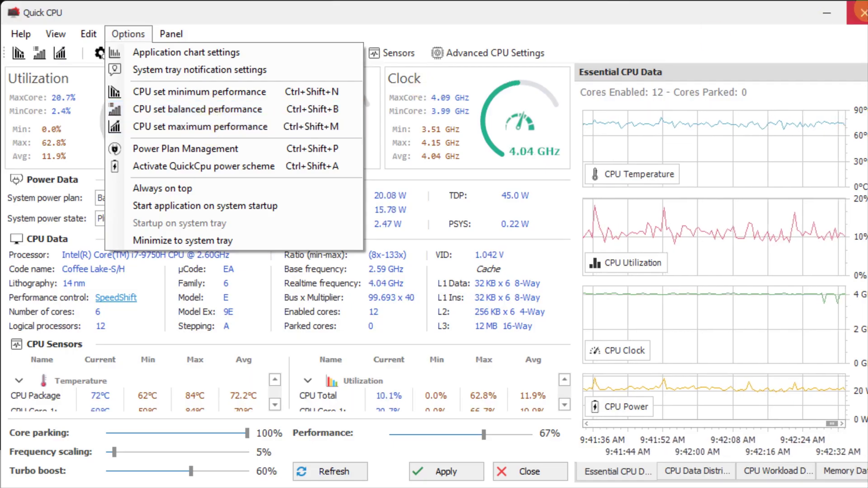
pyautogui.click(861, 9)
pyautogui.click(861, 9)
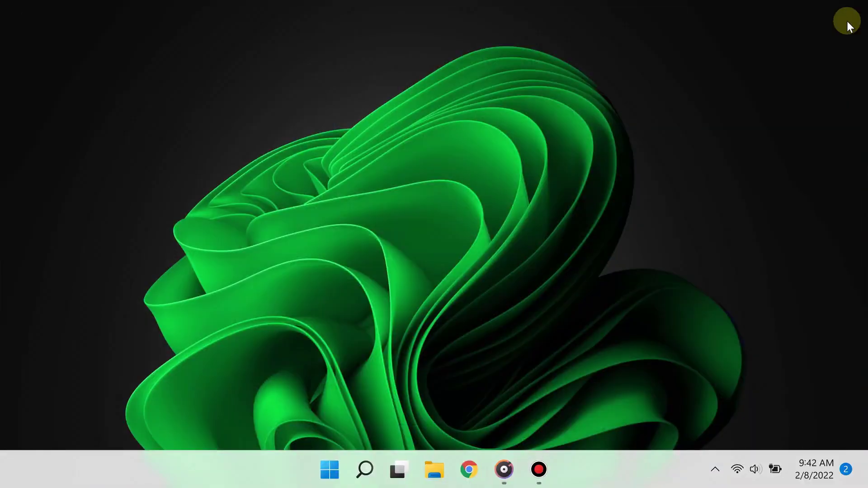